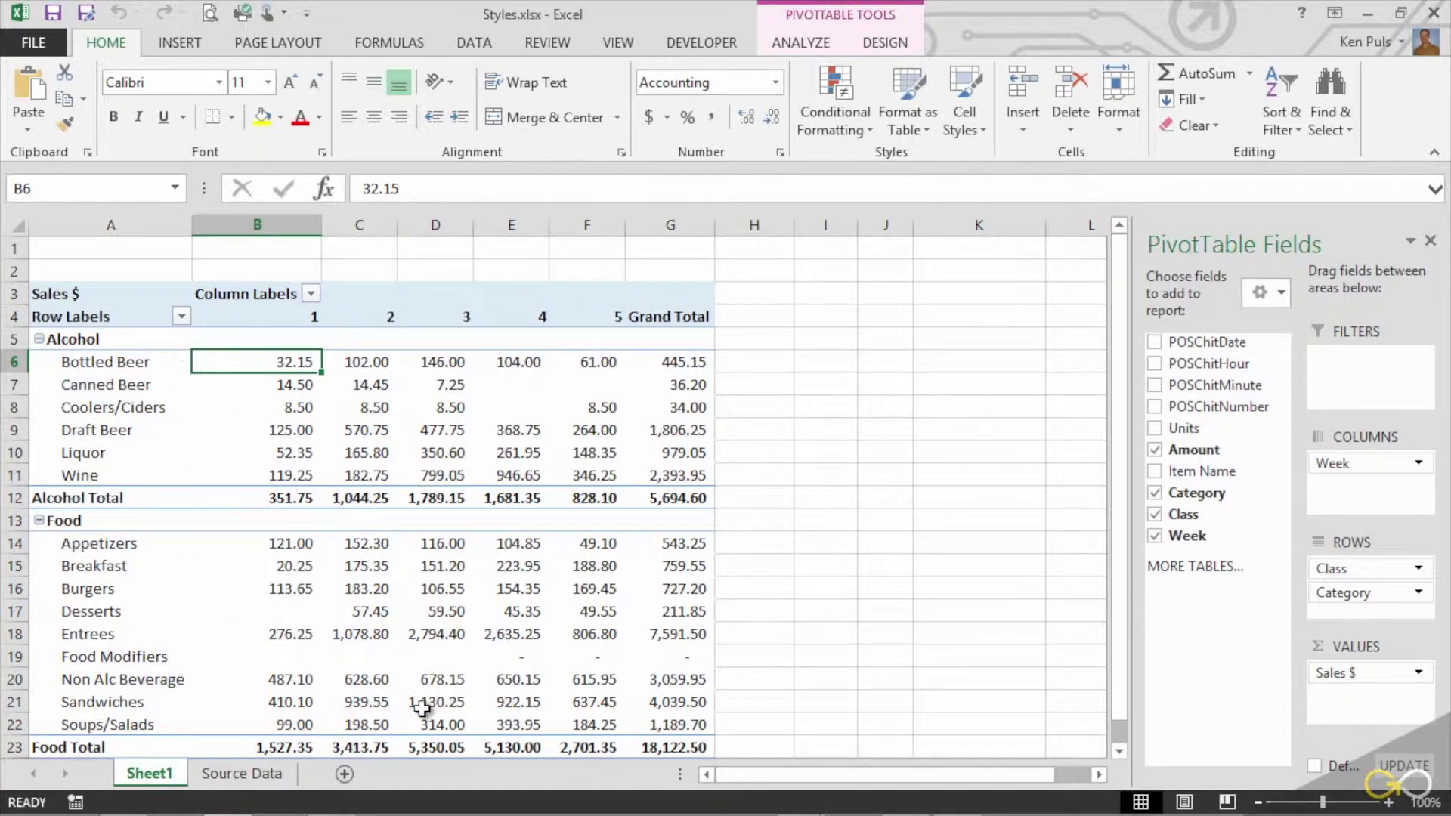
Show the PivotTable Tools DESIGN style choices for the Sales $ pivot table
mouse_move(421, 708)
click(895, 48)
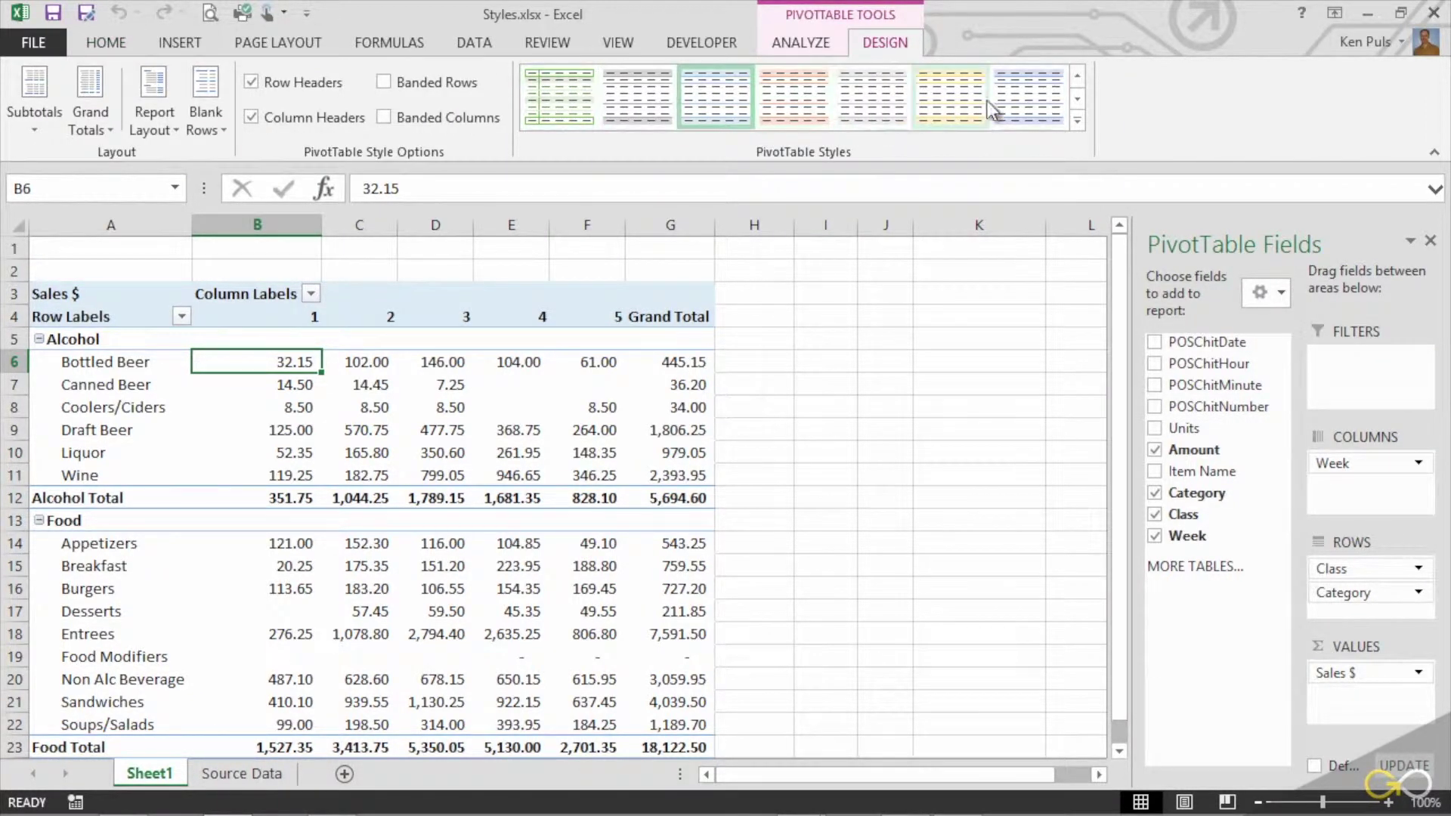
click(1077, 121)
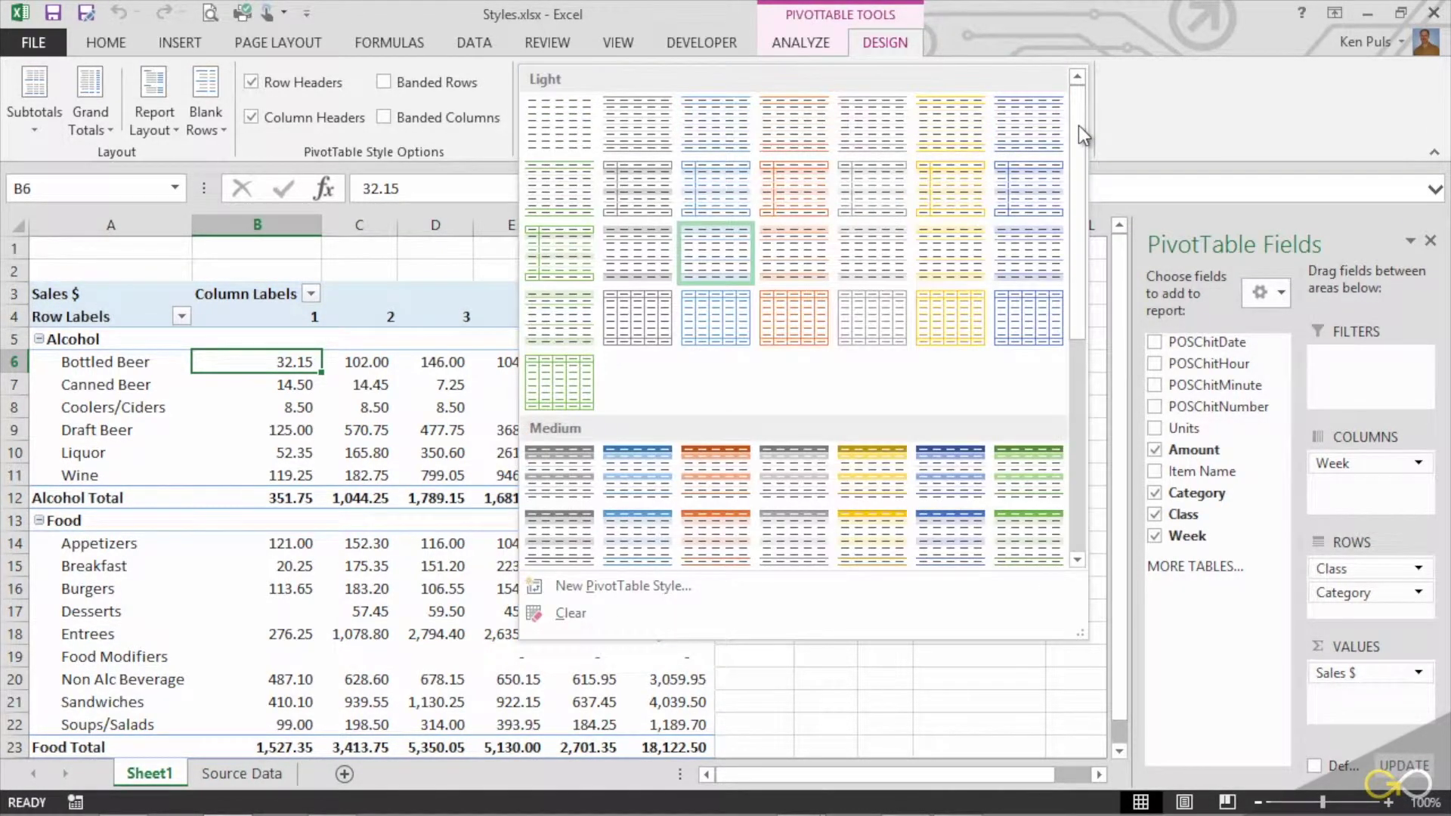
scroll(1079, 147, down, 1)
mouse_move(1079, 147)
mouse_down()
mouse_move(1095, 347)
mouse_move(1091, 126)
mouse_up()
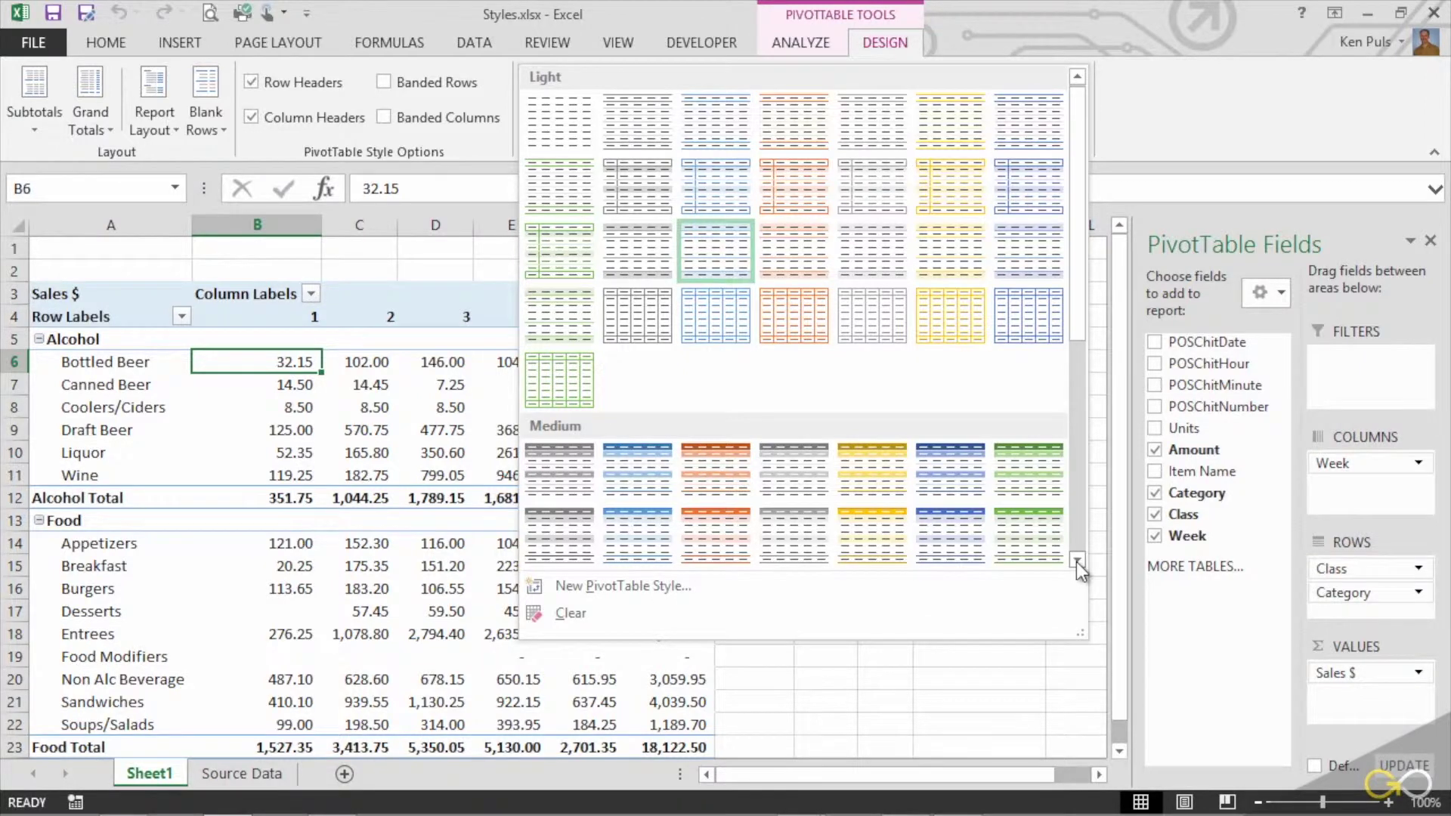
click(1076, 561)
click(1076, 561)
click(1076, 561)
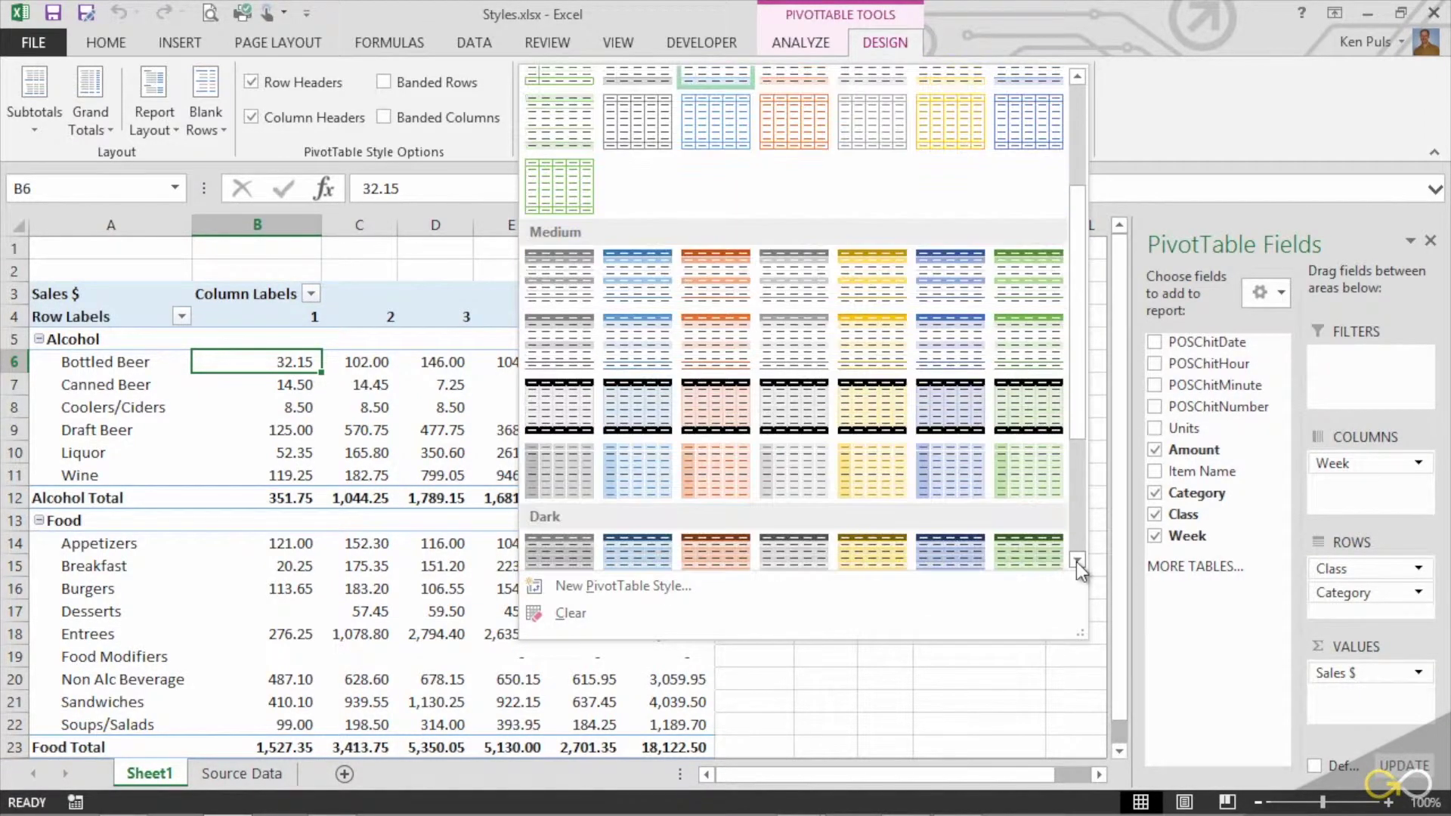
click(1076, 561)
click(1077, 561)
click(1076, 561)
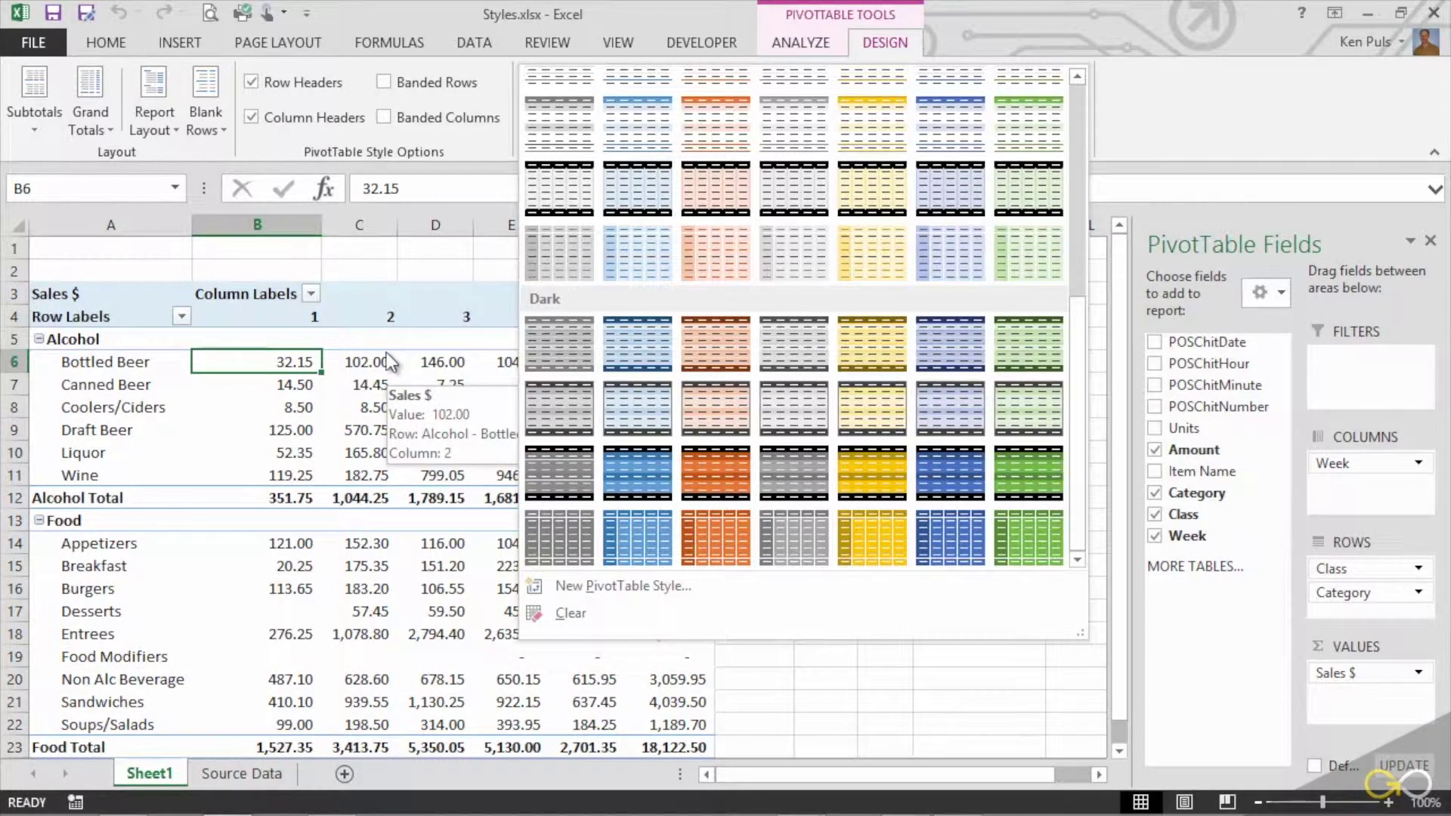
click(297, 362)
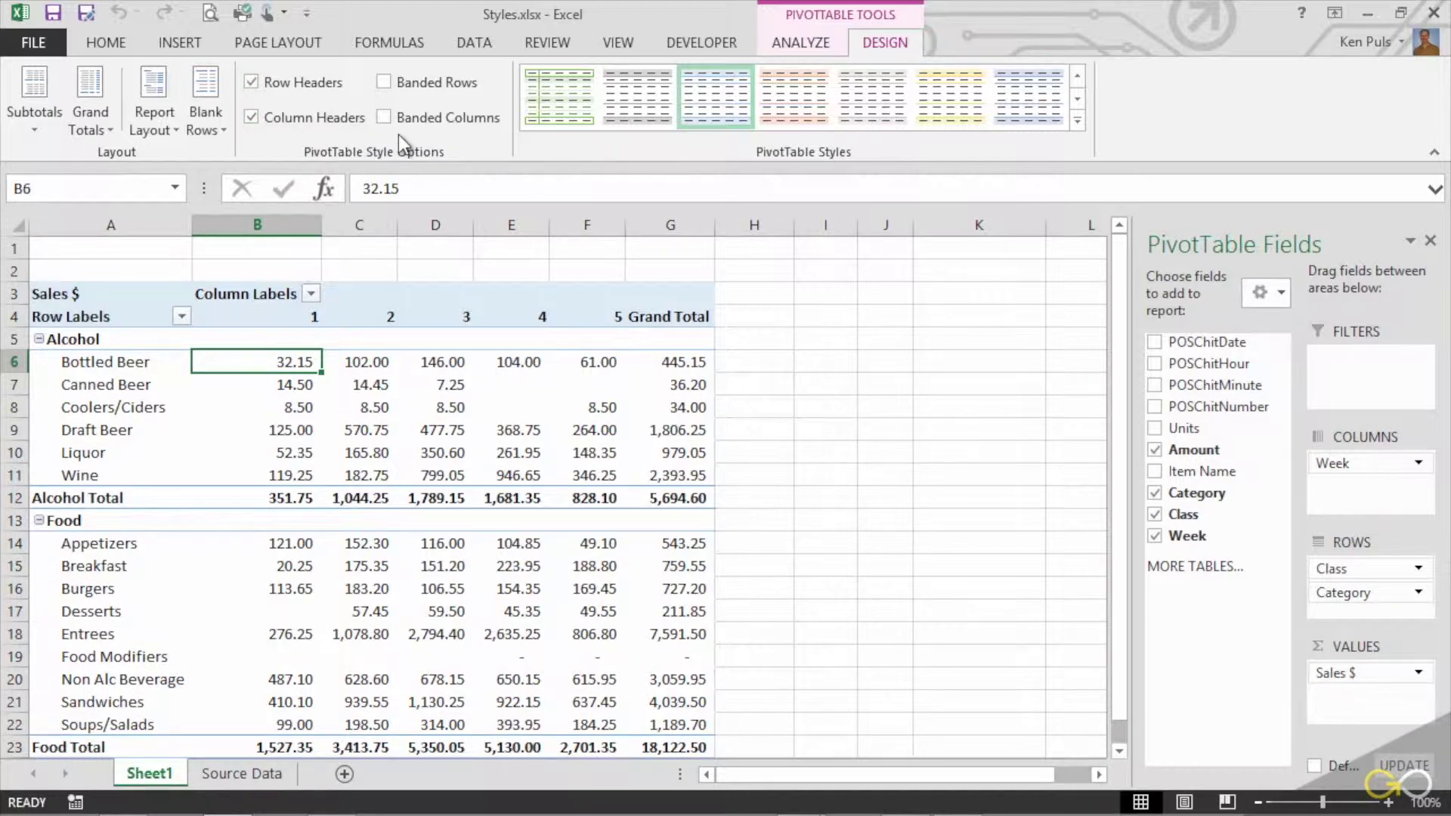
Tick Banded Rows and Banded Columns so alternate rows and week columns are shaded
click(384, 83)
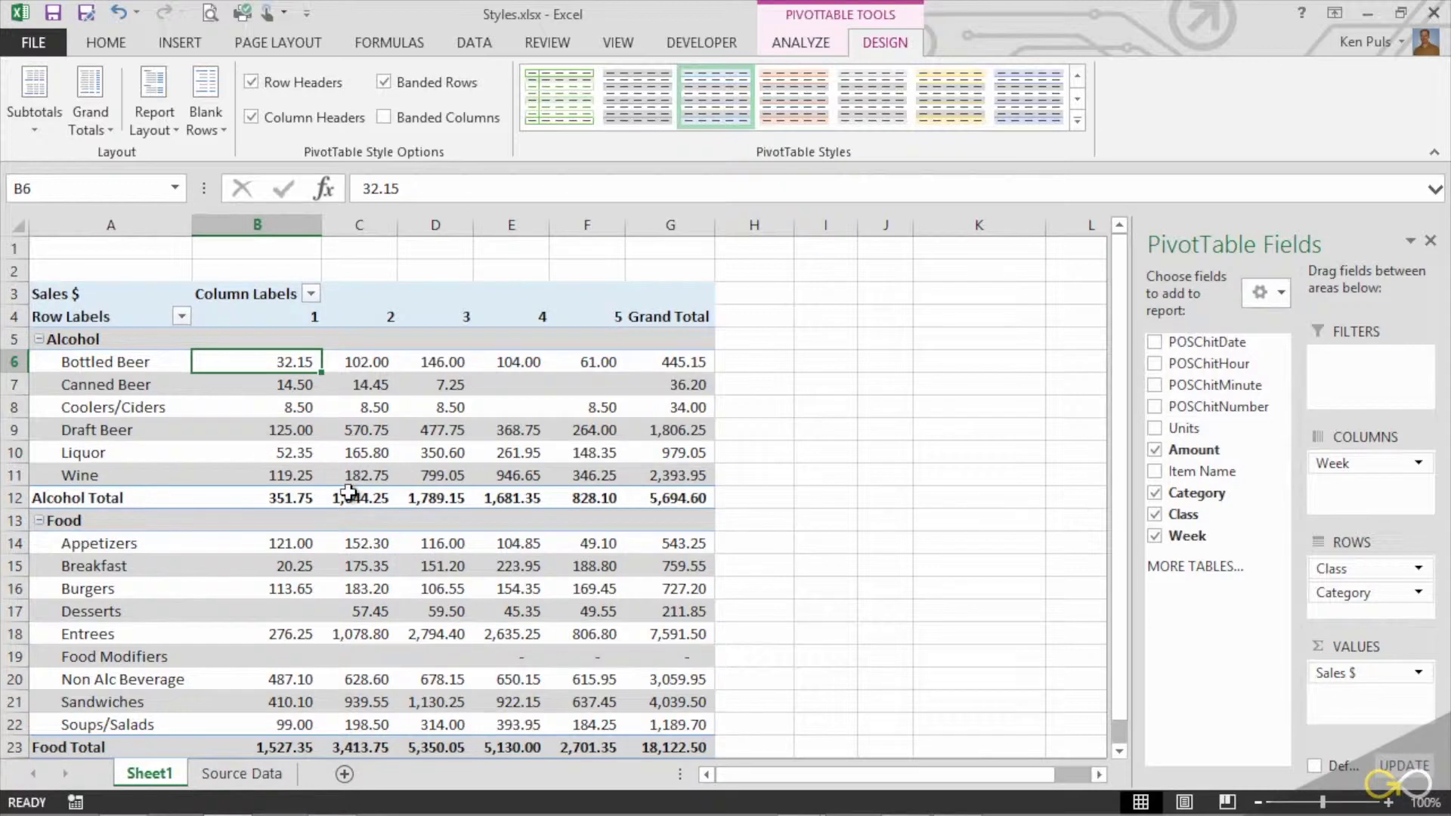
drag(1119, 328, 1114, 401)
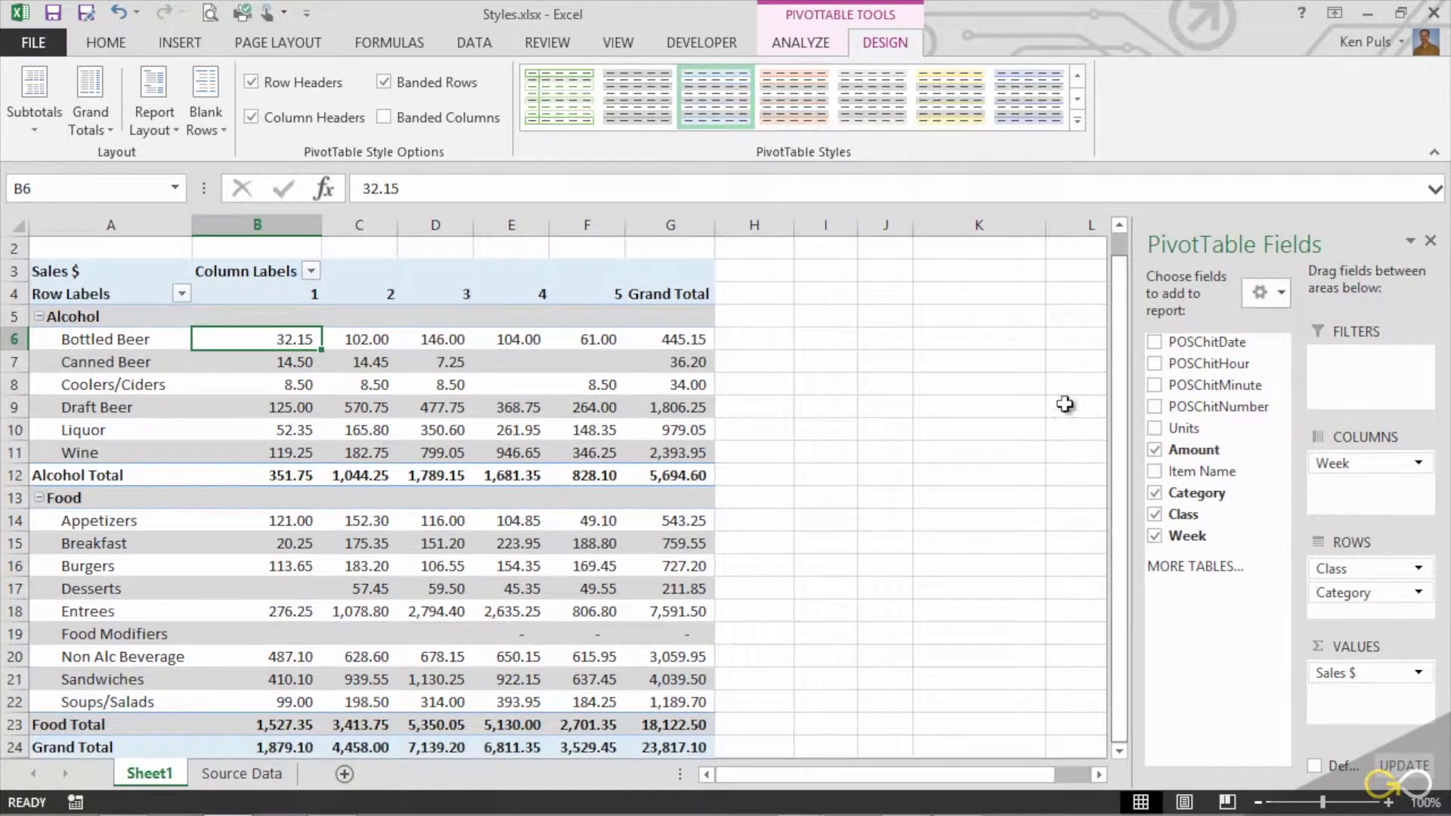
mouse_move(460, 555)
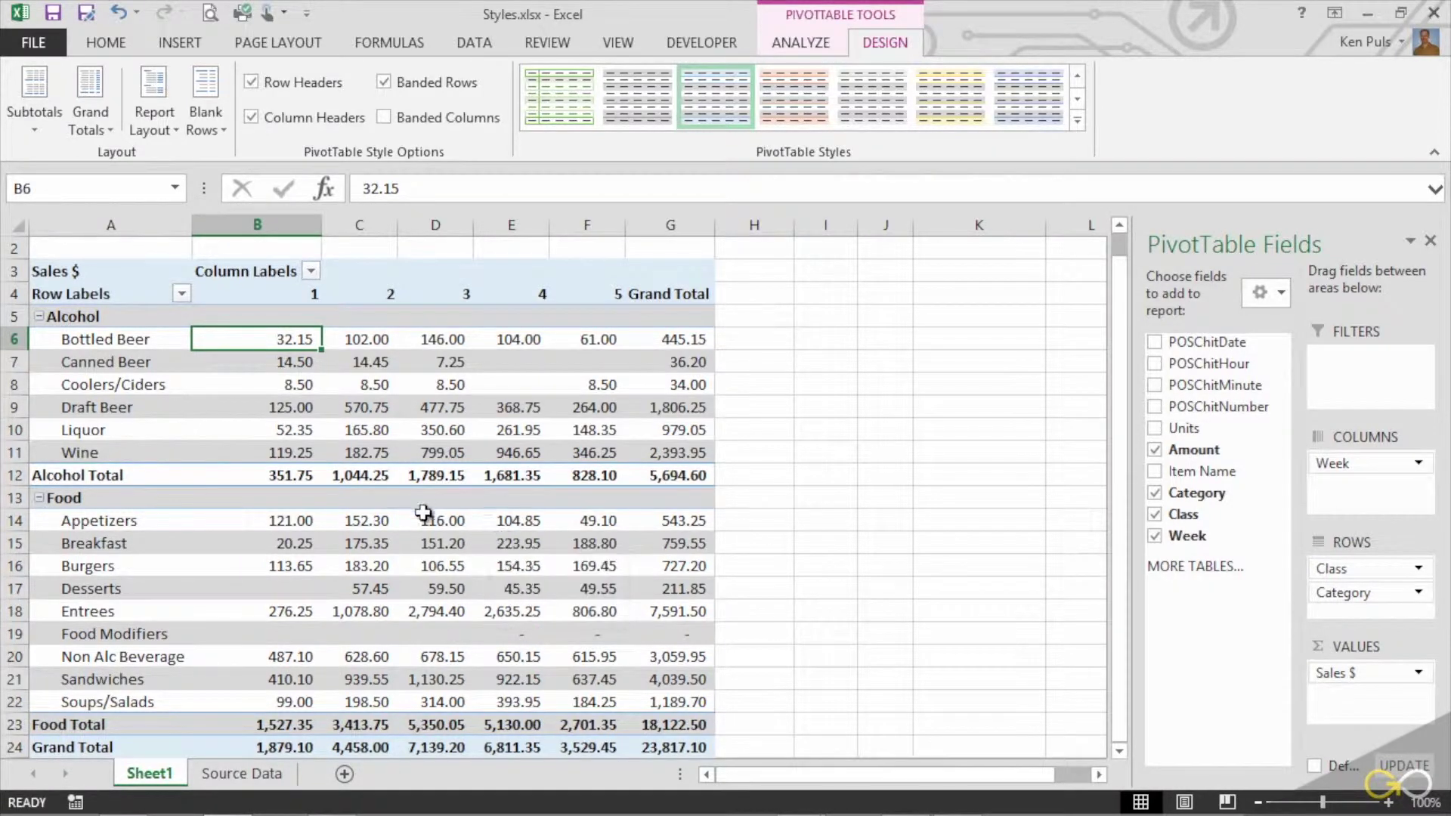
mouse_move(406, 506)
click(384, 118)
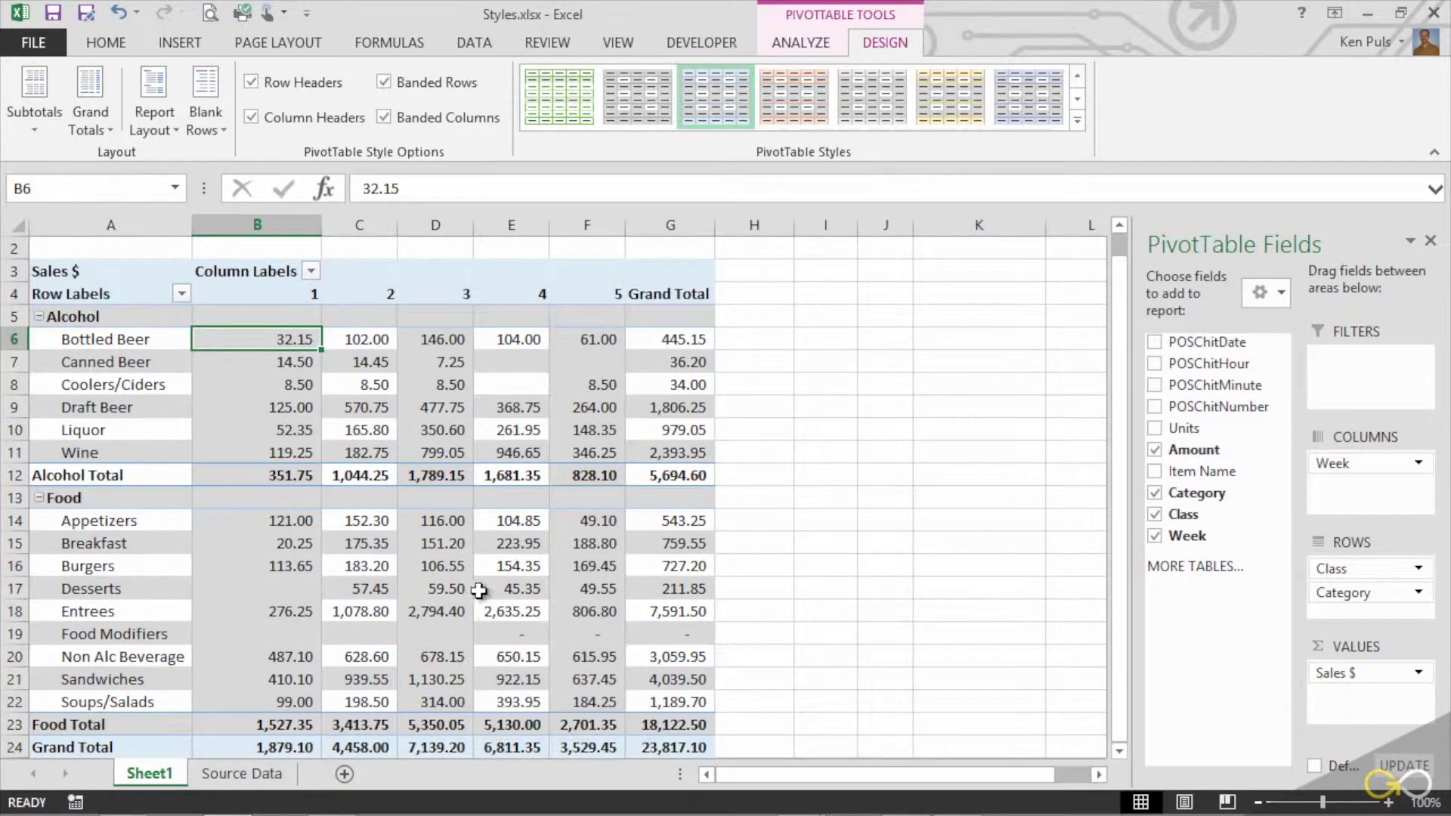
Toggle Banded Rows and Column Headers off and back on, then expand the PivotTable Styles gallery
click(384, 83)
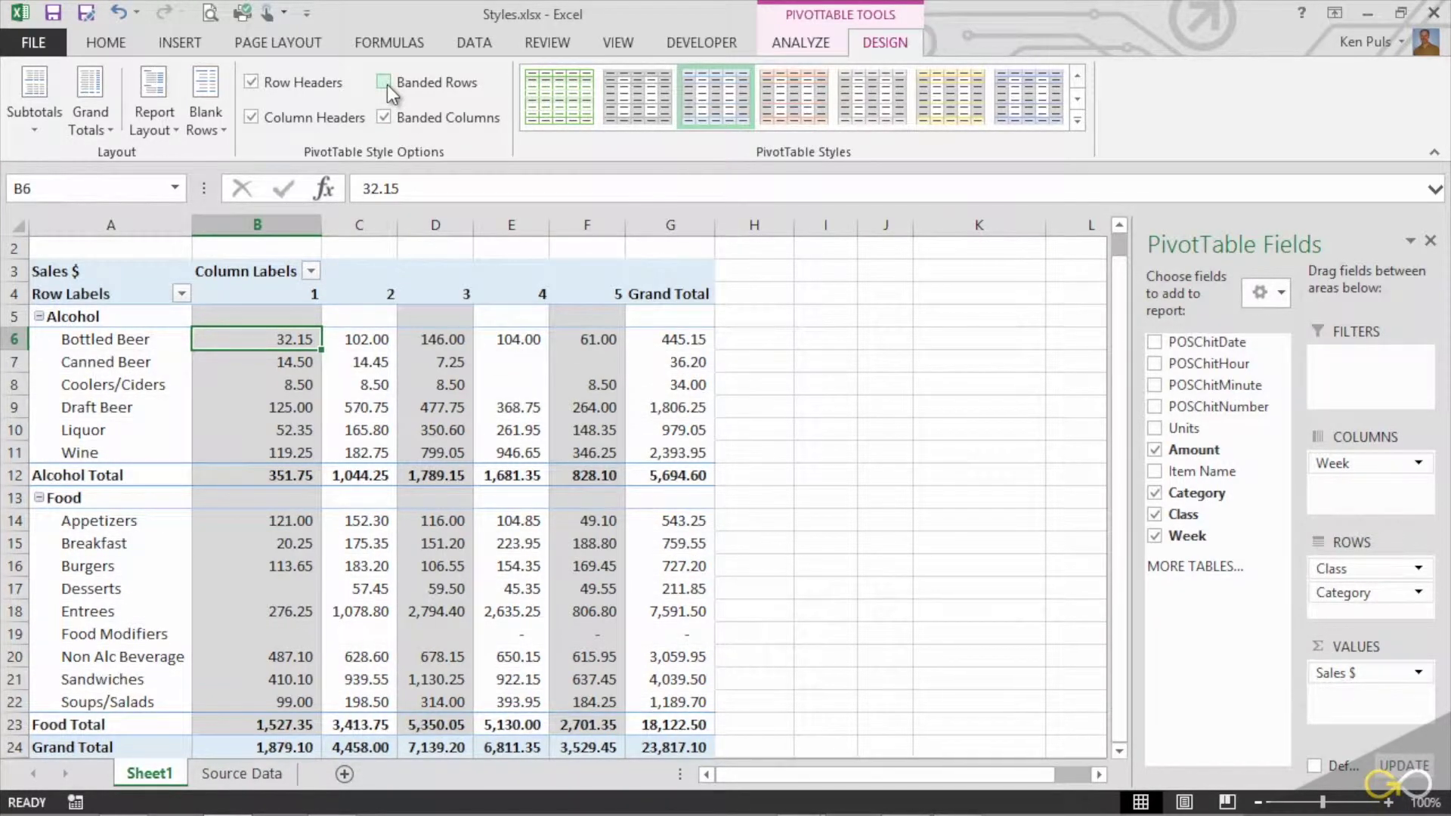
click(253, 117)
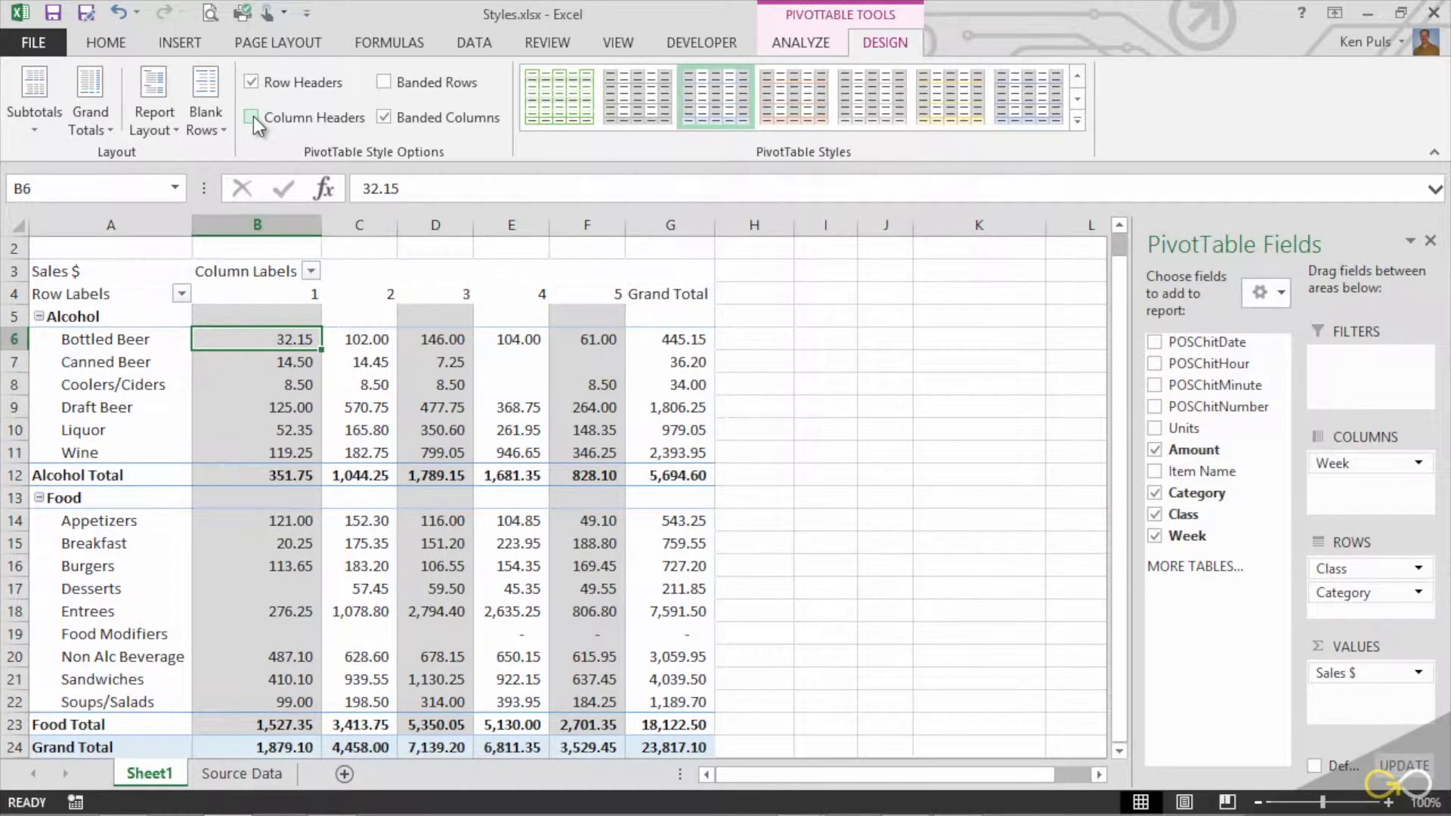
click(252, 116)
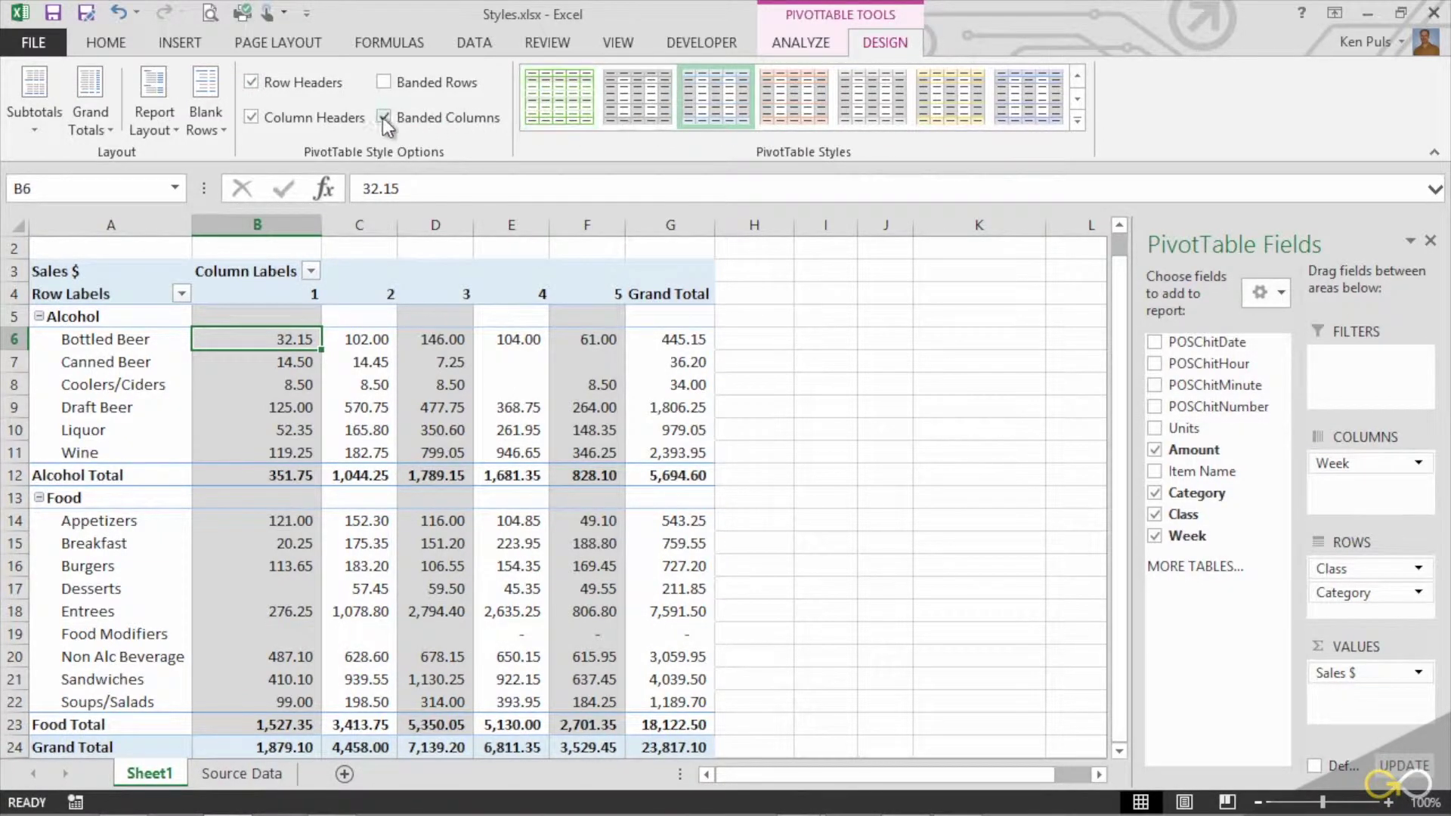
click(383, 81)
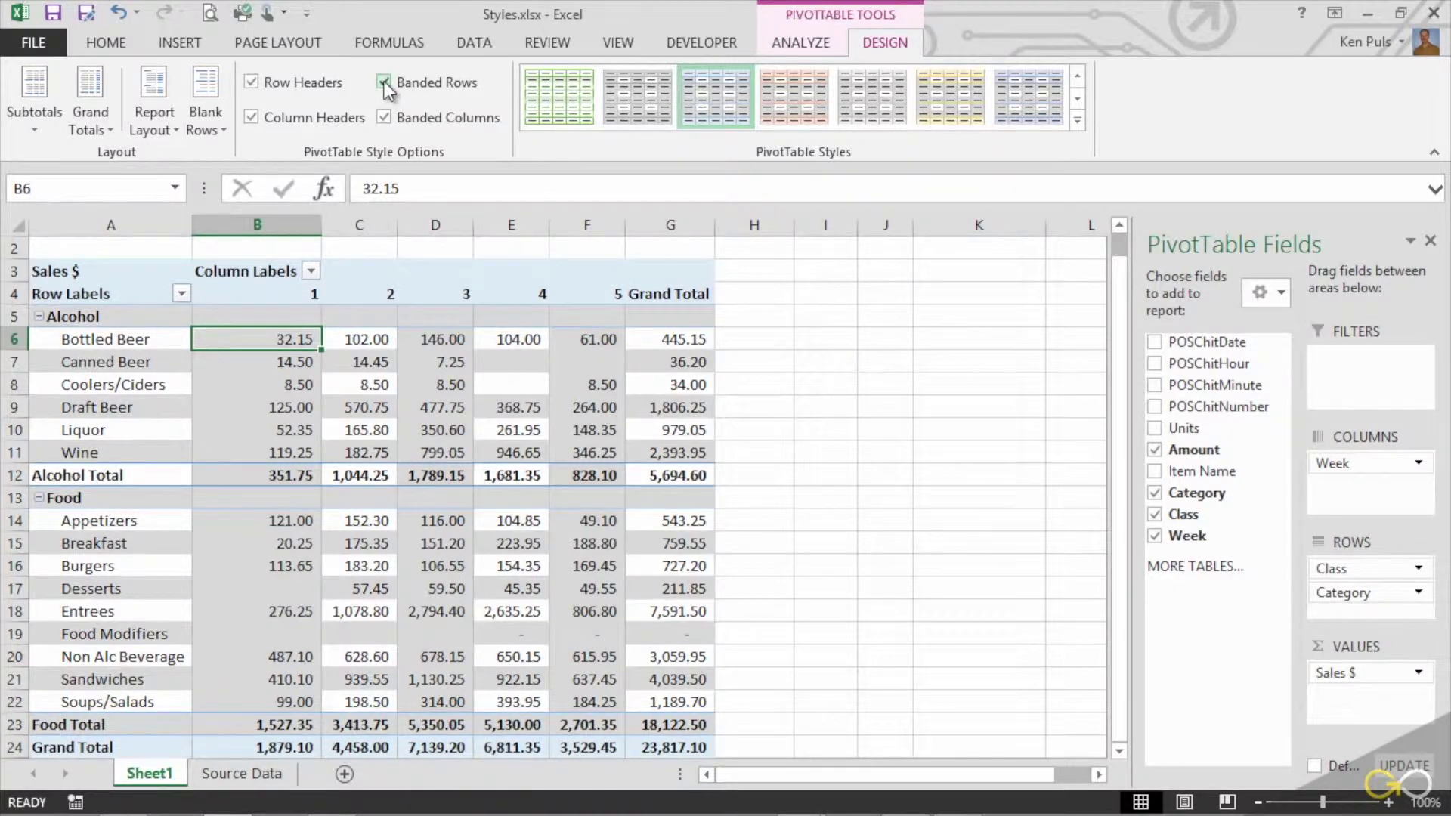
click(1078, 118)
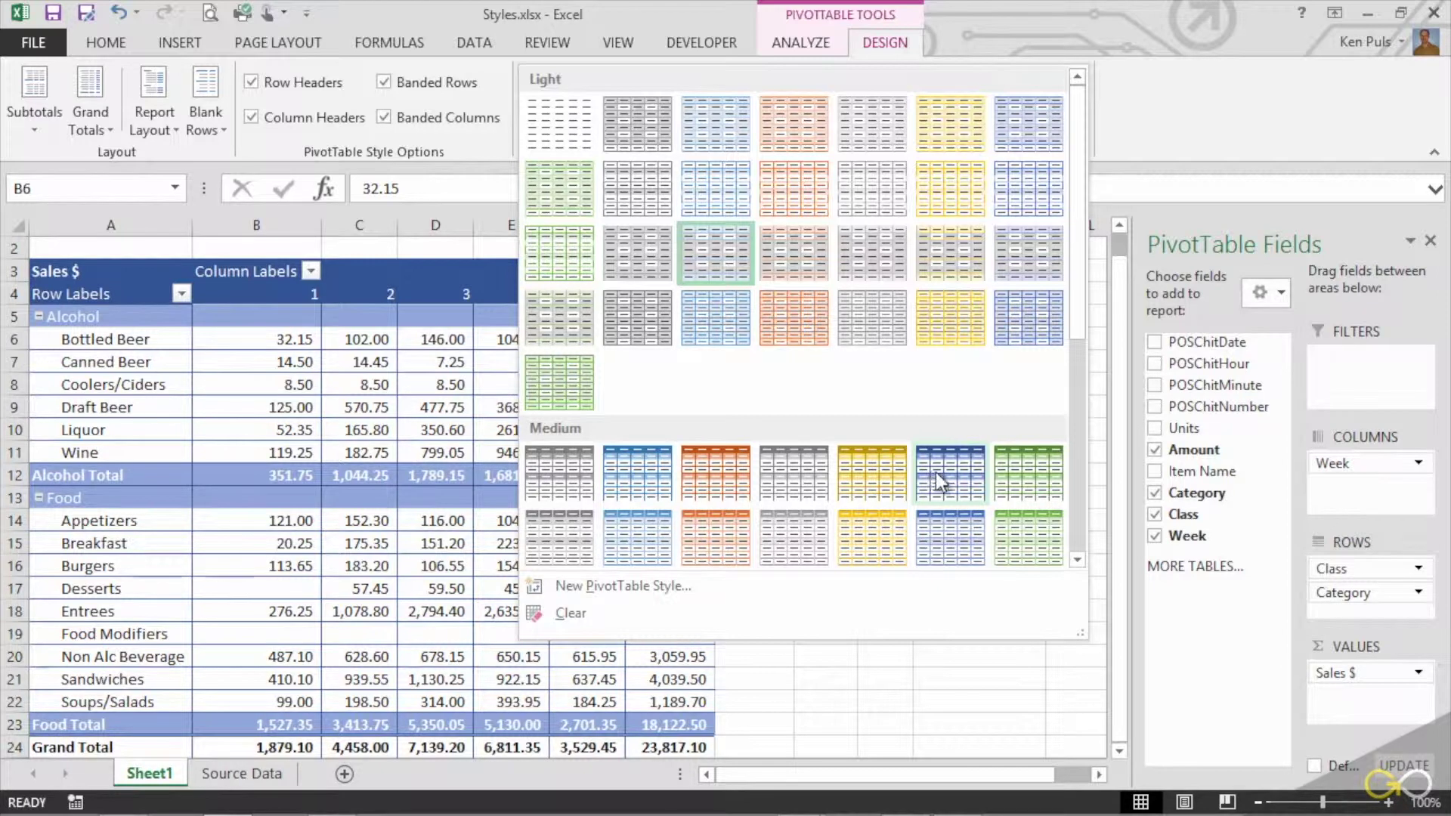
Apply blue Pivot Style Medium 6, keeping Banded Columns on and turning Banded Rows off
click(945, 473)
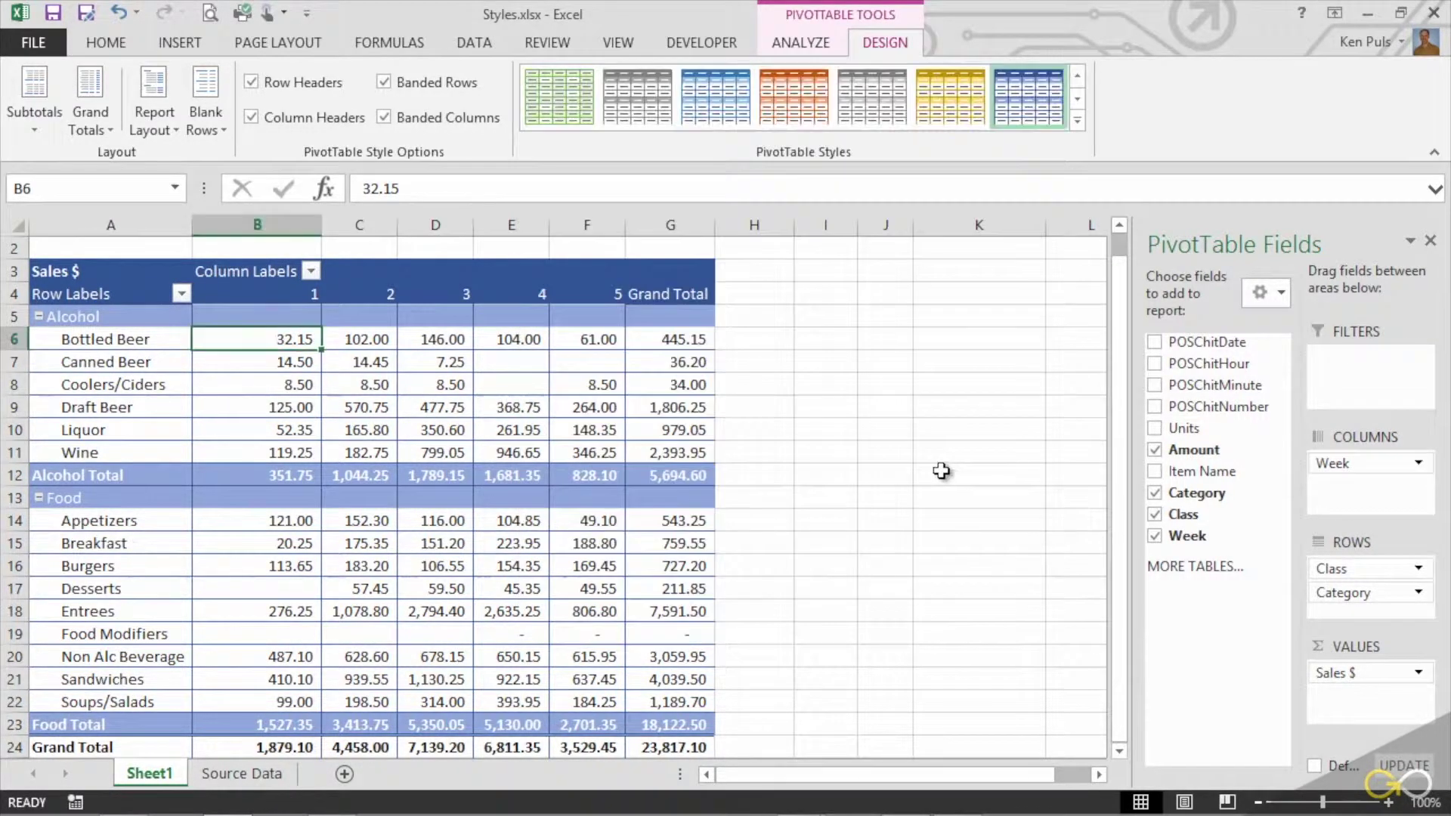
click(388, 115)
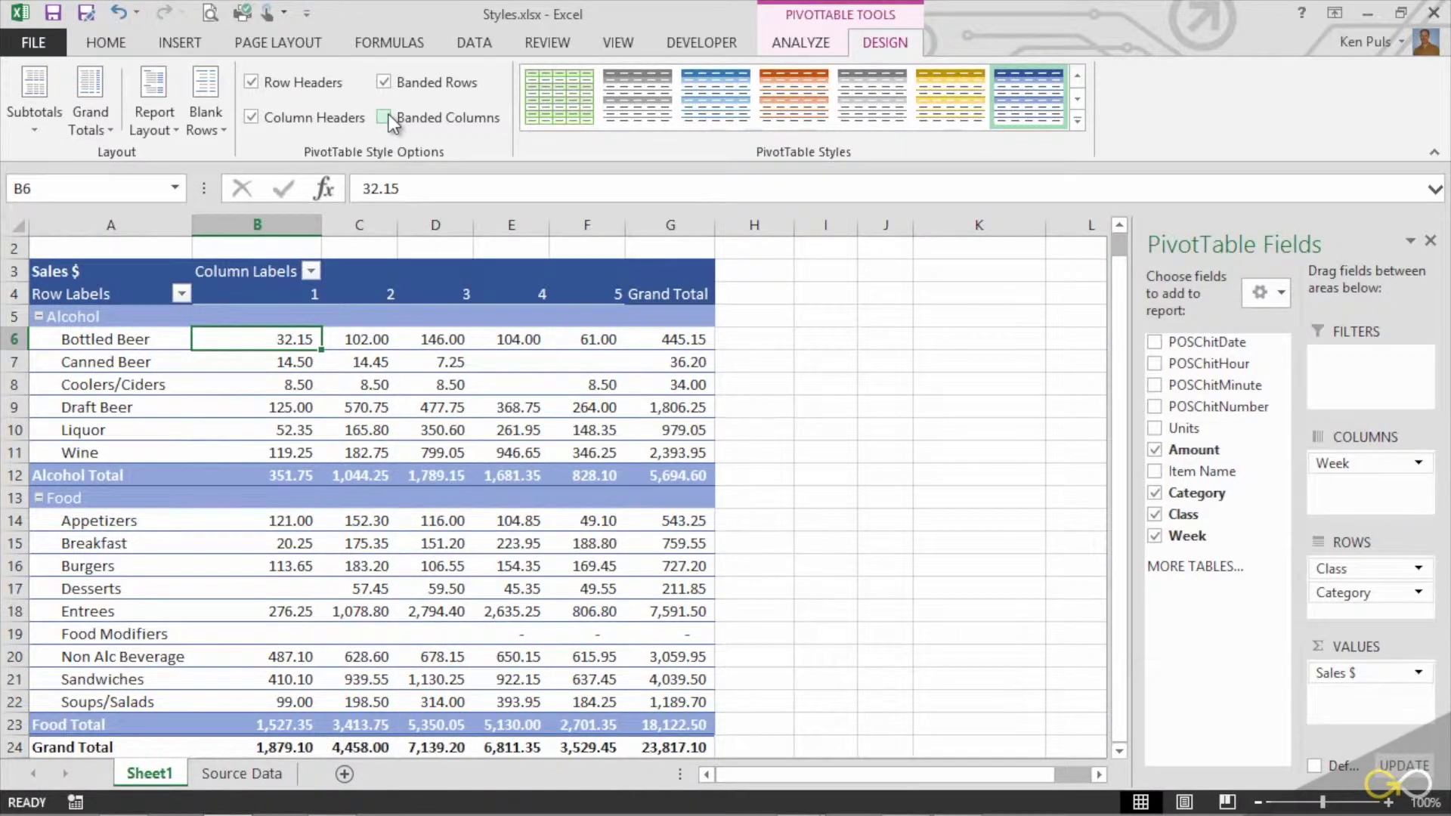
click(389, 115)
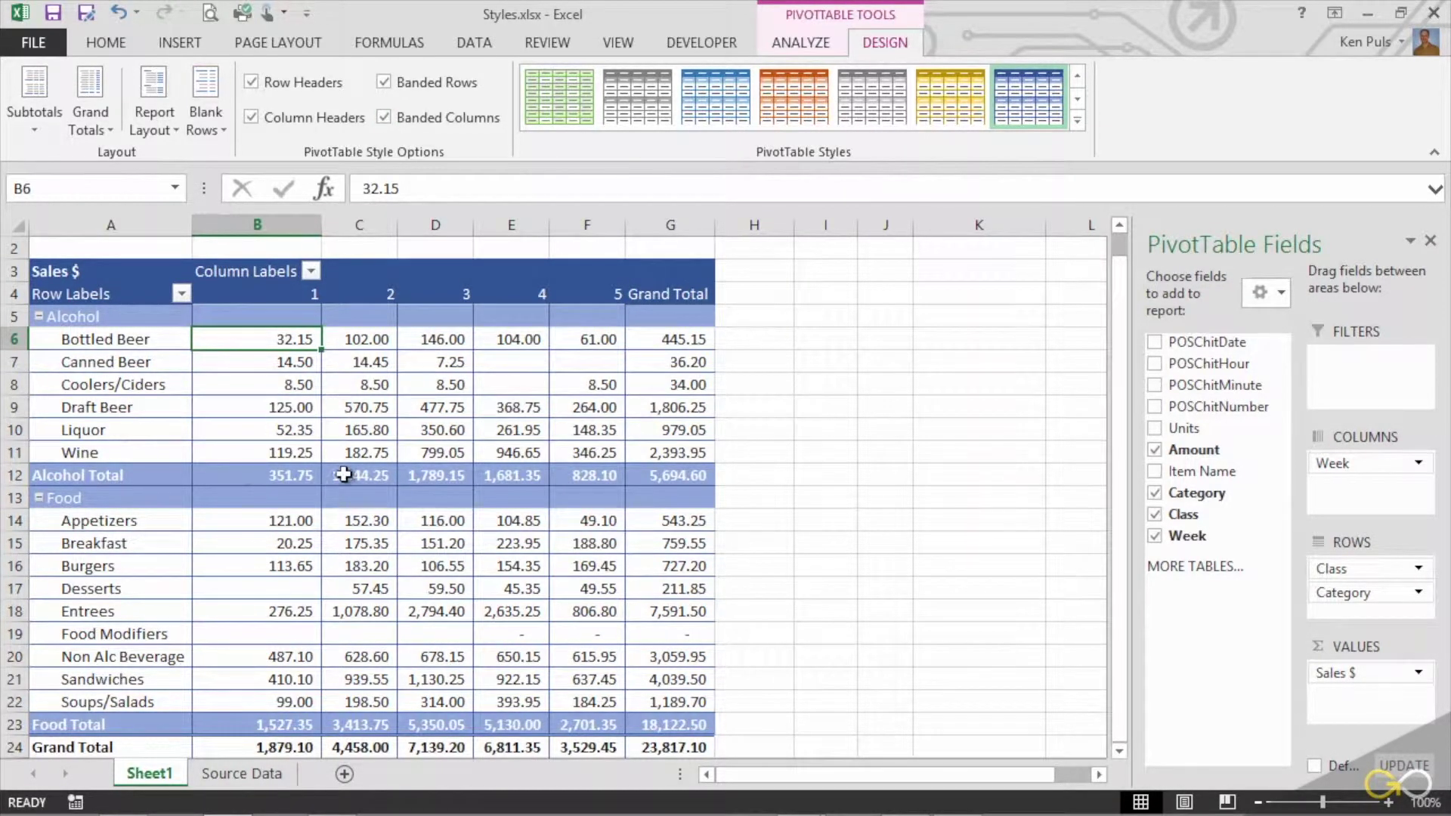
click(388, 83)
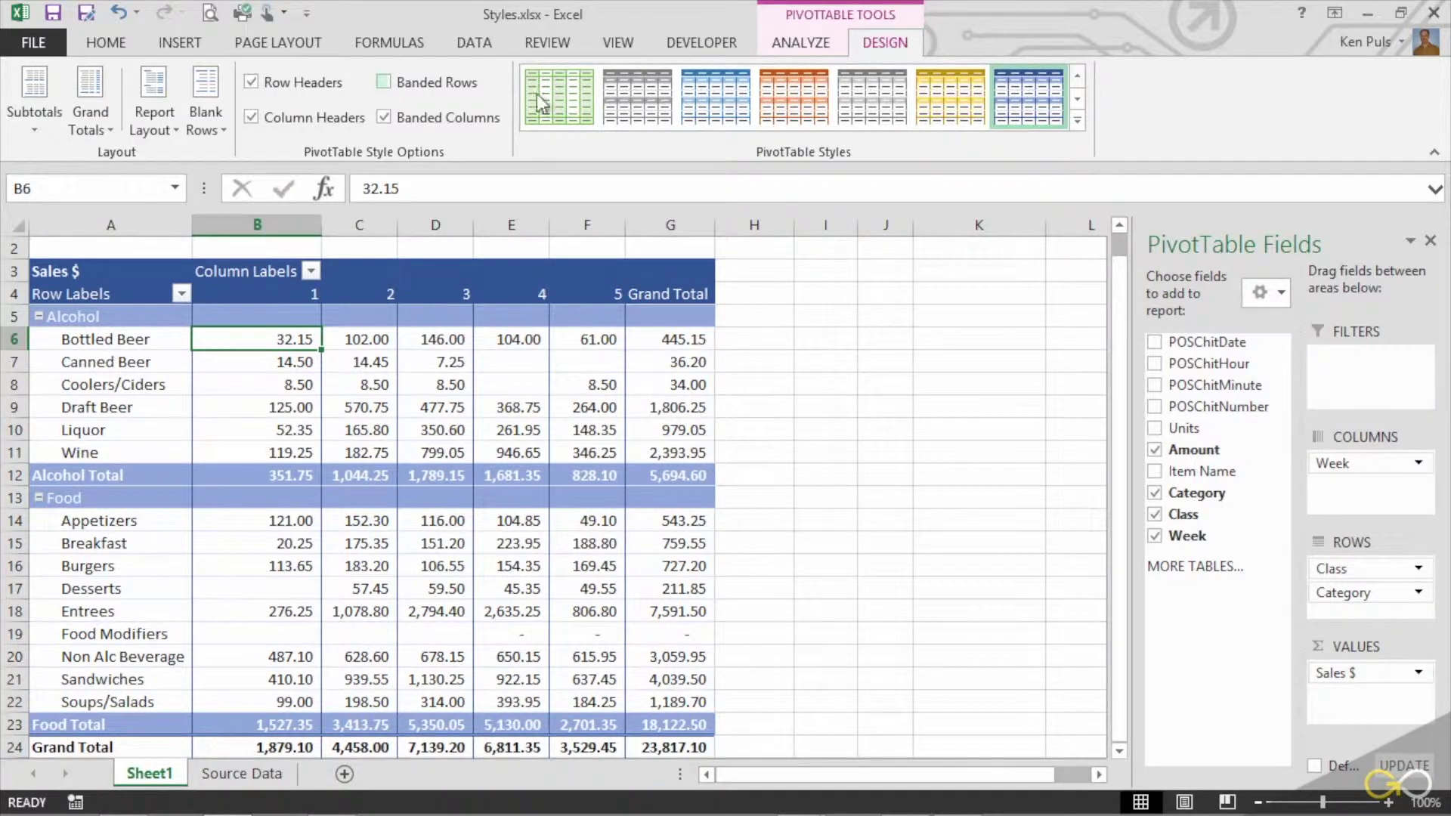
click(1078, 120)
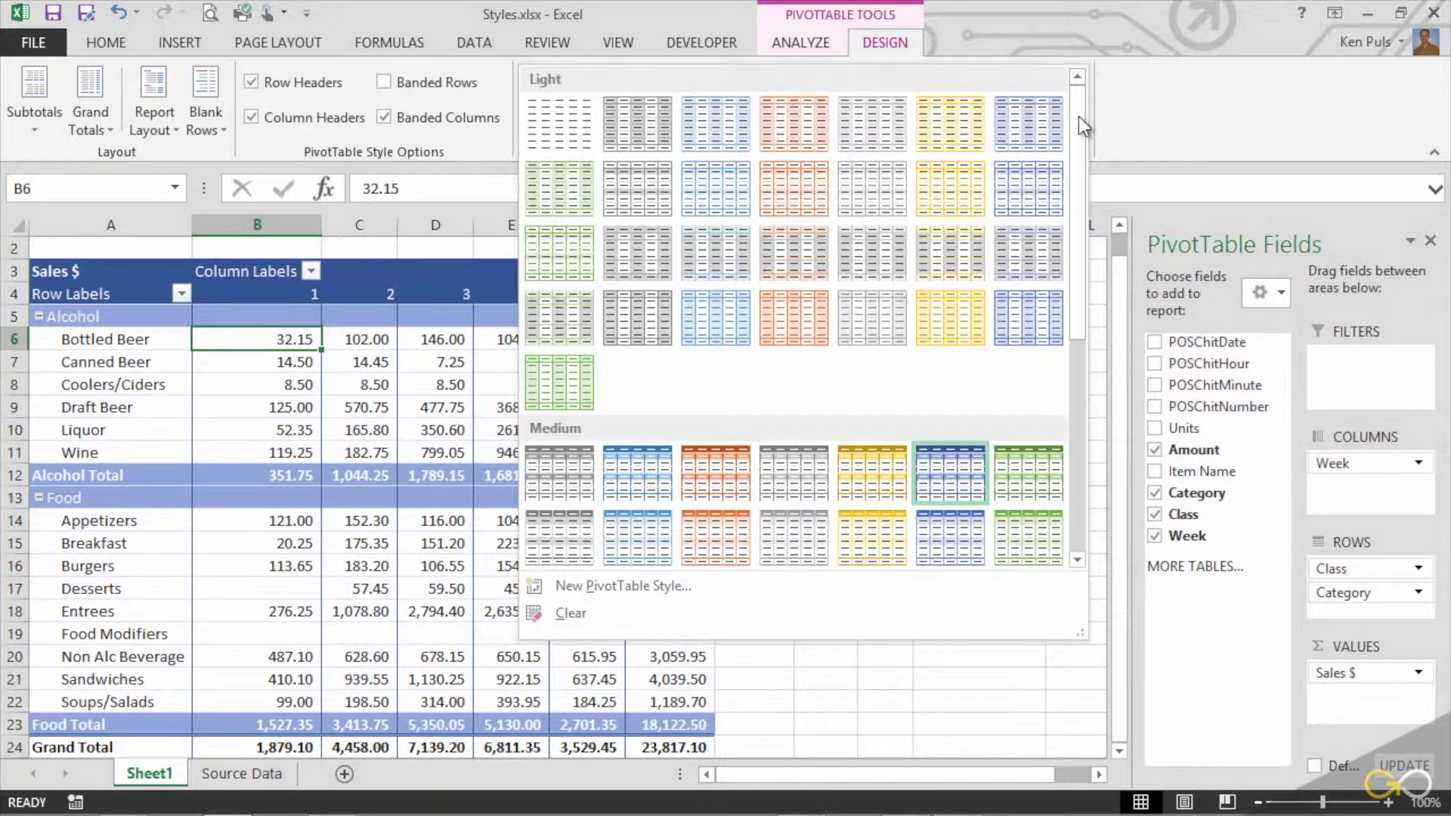
Apply a Dark pivot table style, leaving Banded Rows off after toggling it
click(1076, 387)
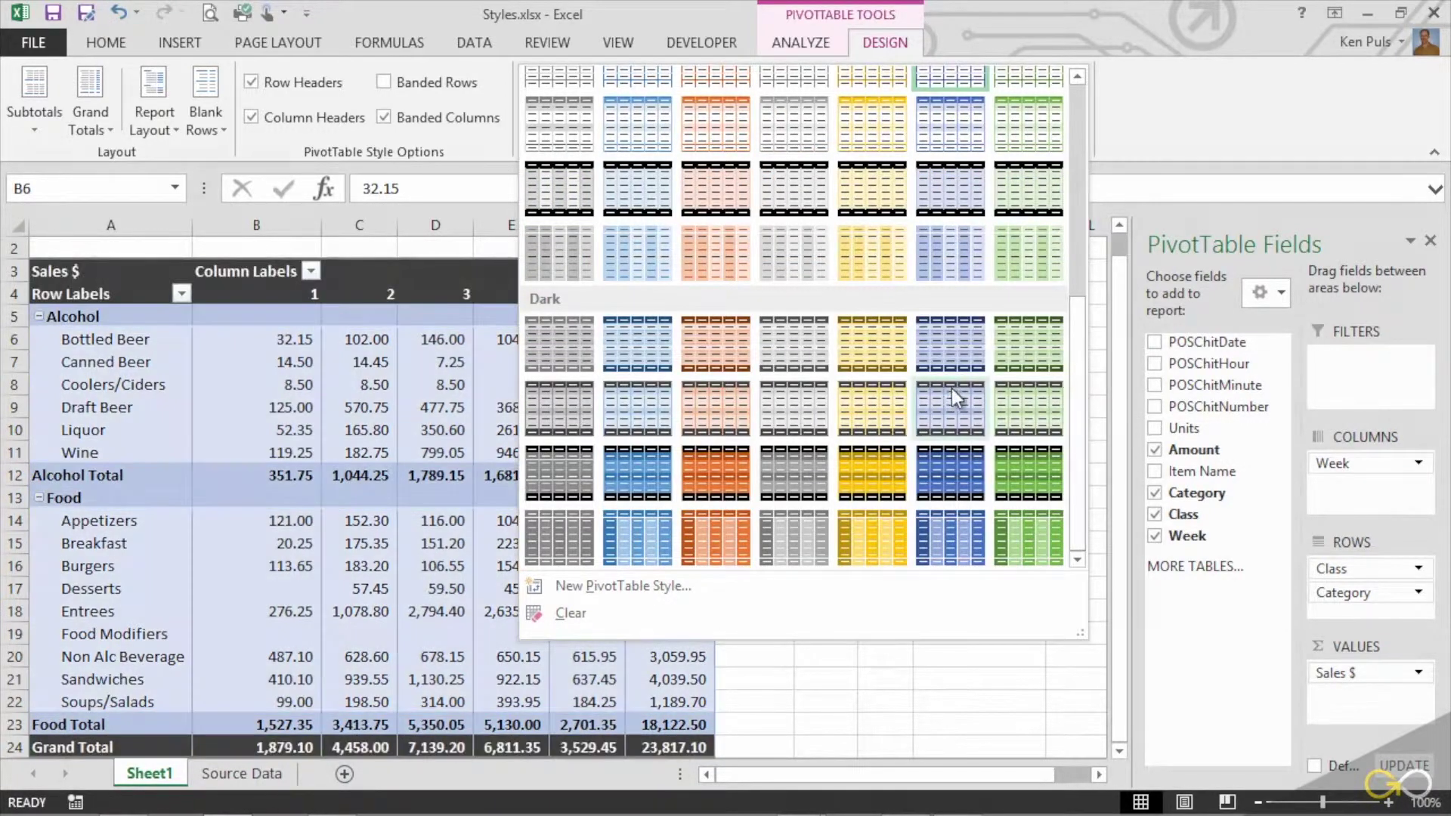
click(947, 397)
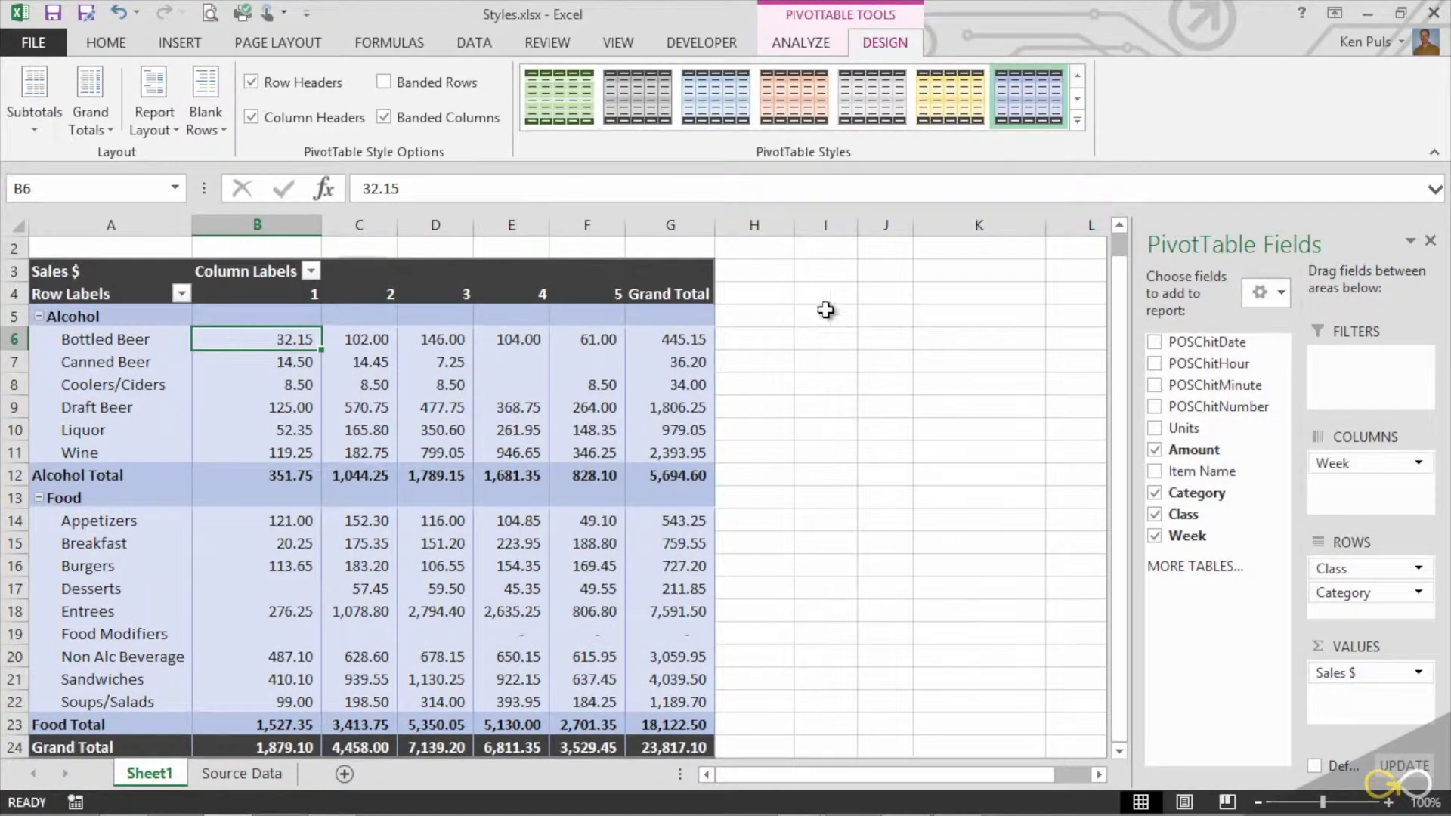
click(383, 83)
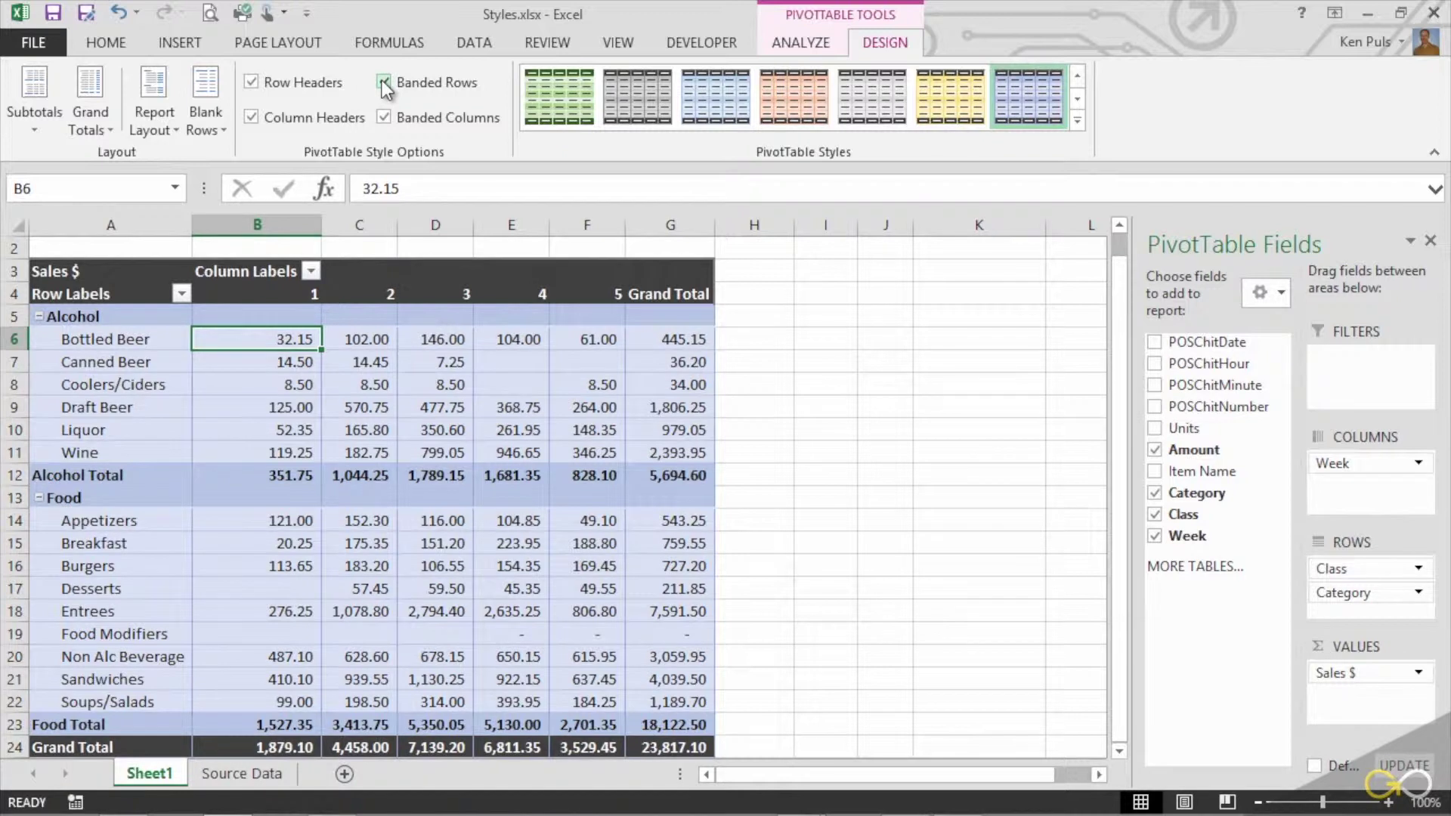
click(383, 83)
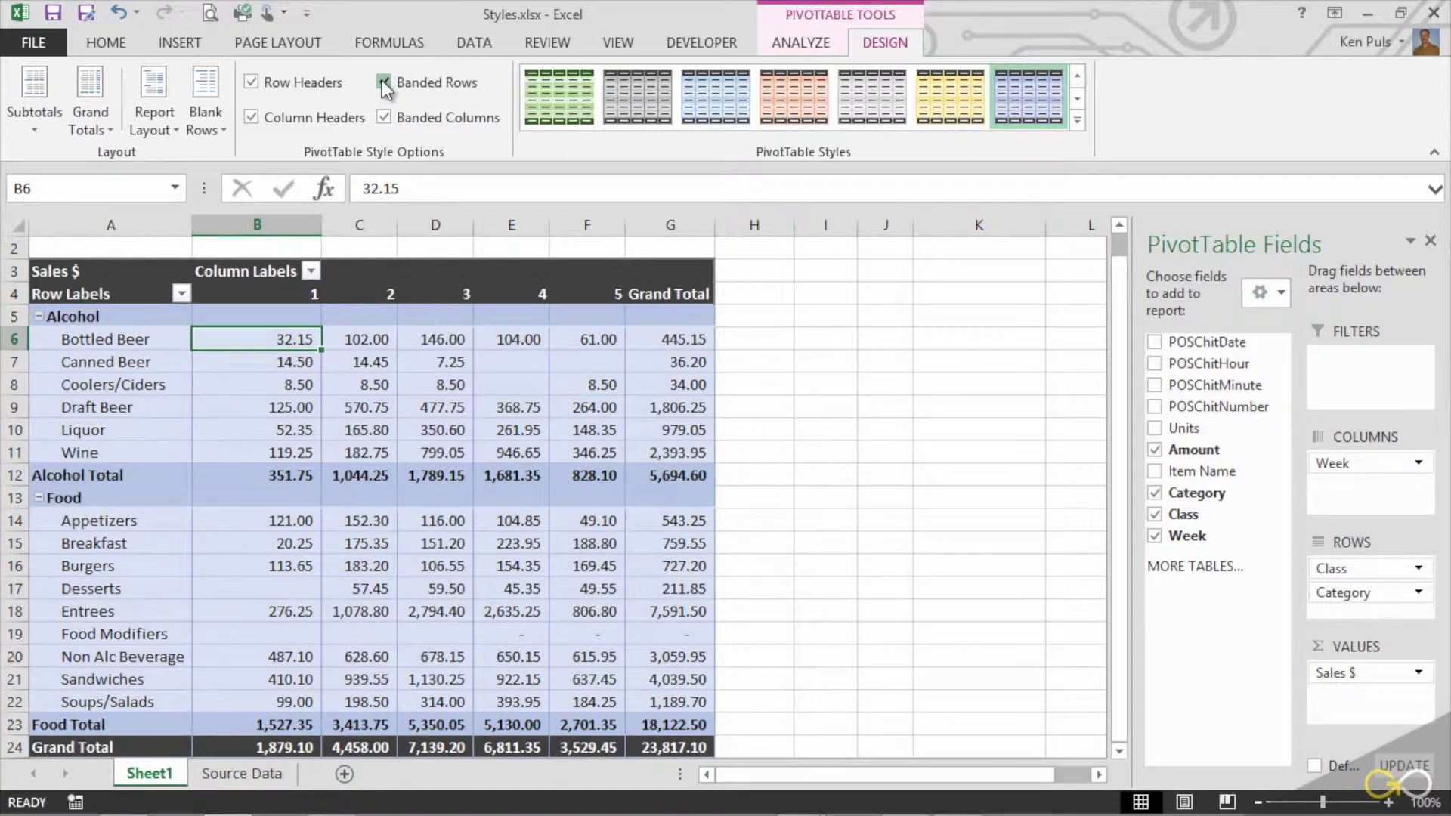
Toggle Column Headers and Row Headers formatting, ending with both headers styled
click(251, 116)
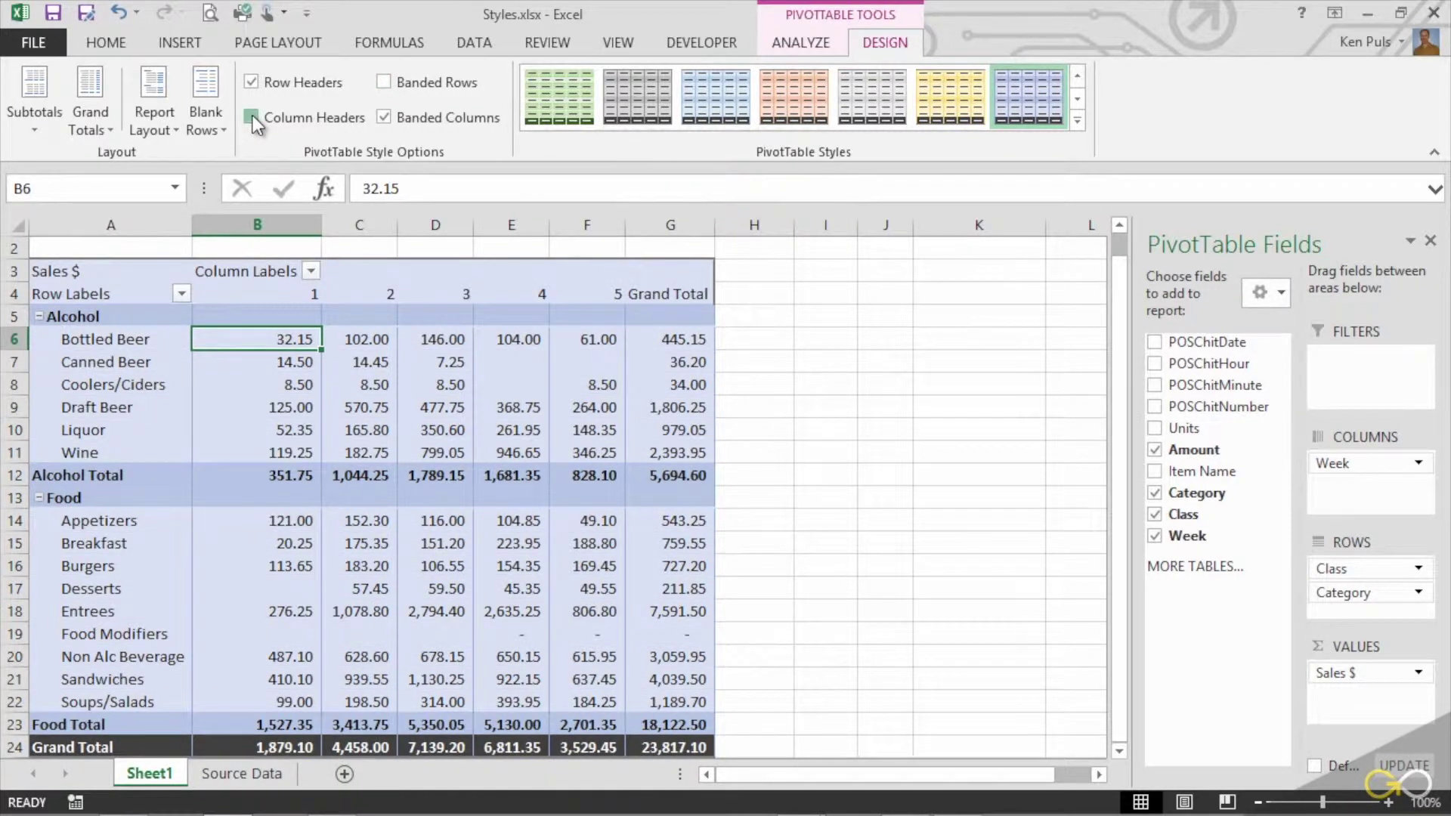
click(252, 117)
click(253, 118)
click(255, 87)
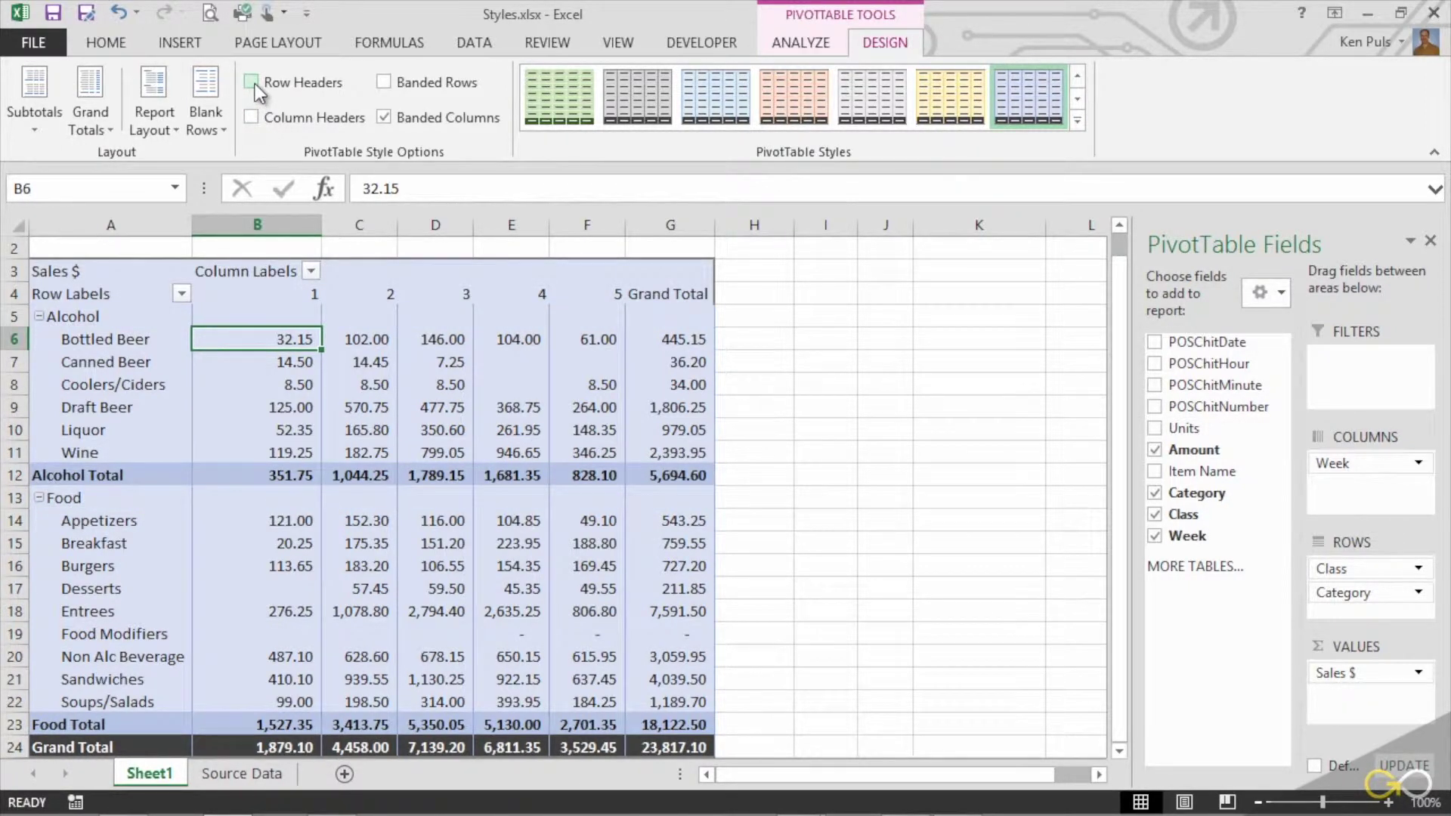
click(255, 83)
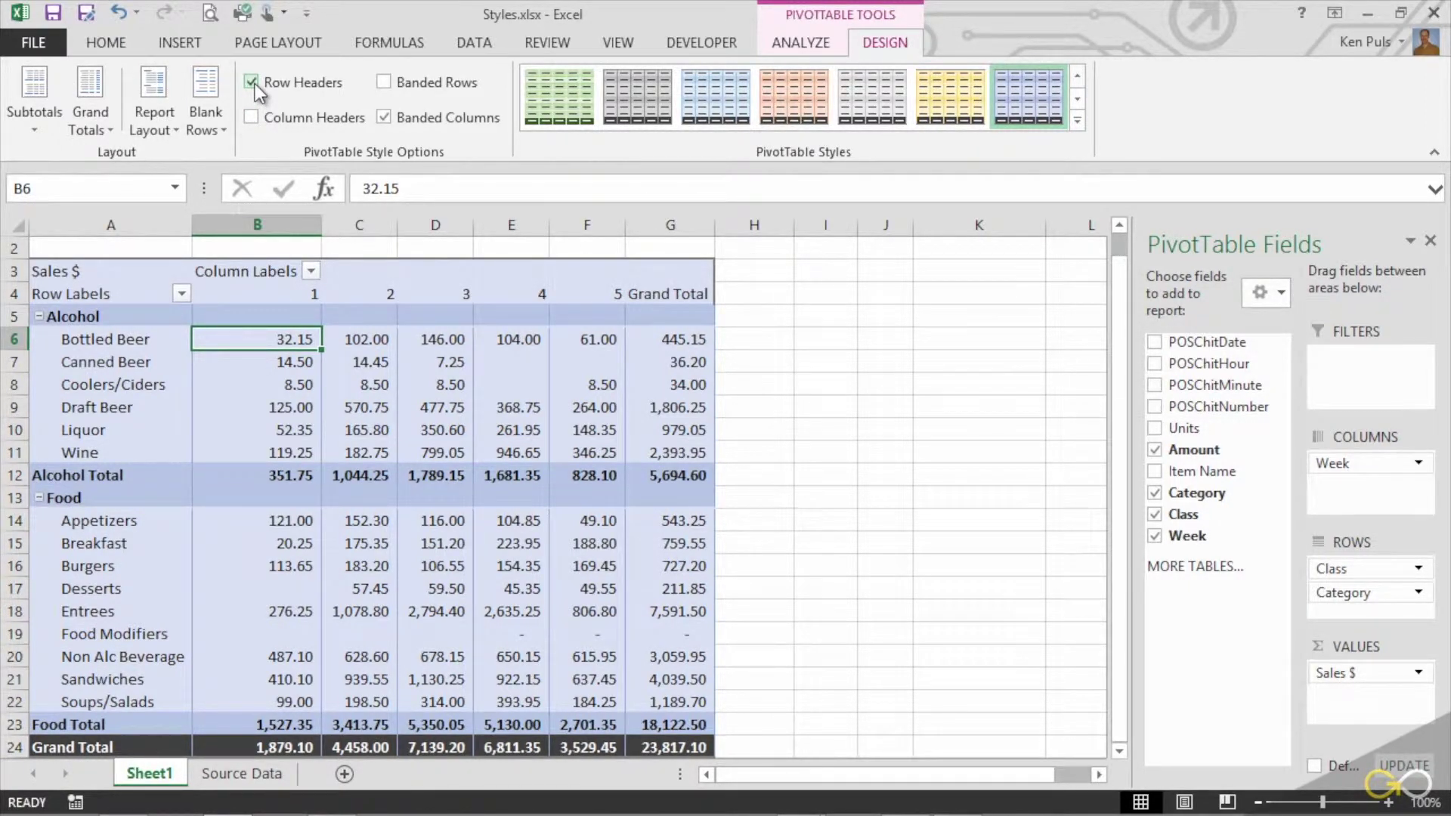
click(276, 119)
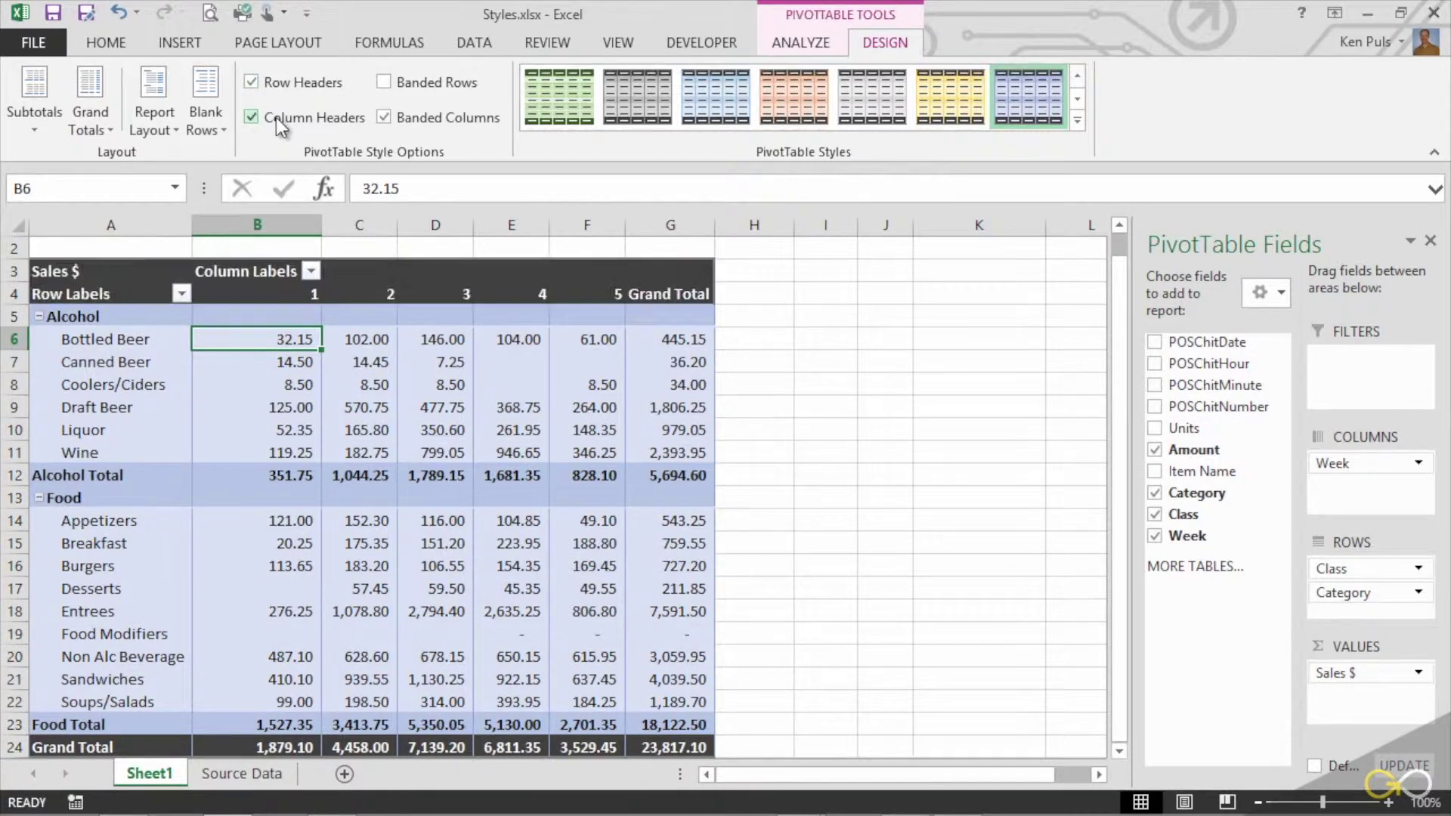